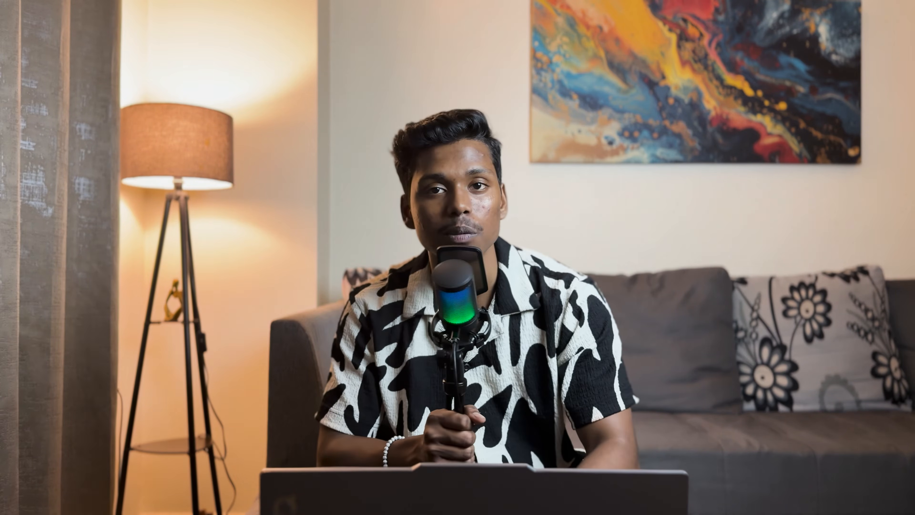
- Limit the sources to Social, ask "is there any overheating problems in sony zv e 10 mark 2" and read the answer
{"action": "left_click", "coordinate": [556, 296]}
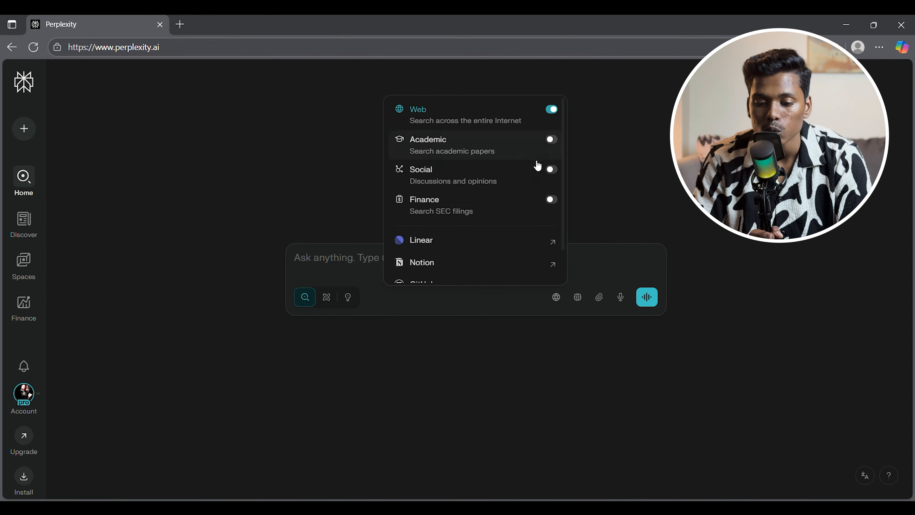
{"action": "left_click", "coordinate": [543, 172]}
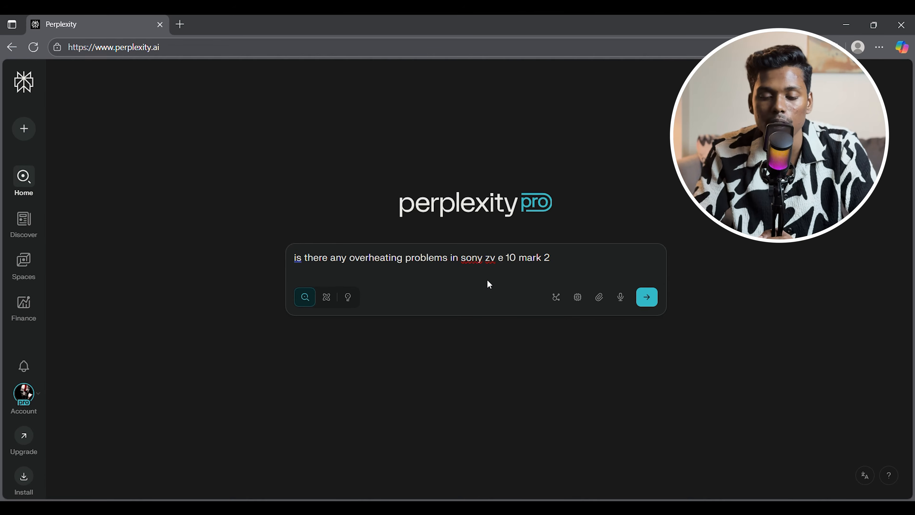
{"action": "left_click", "coordinate": [555, 296]}
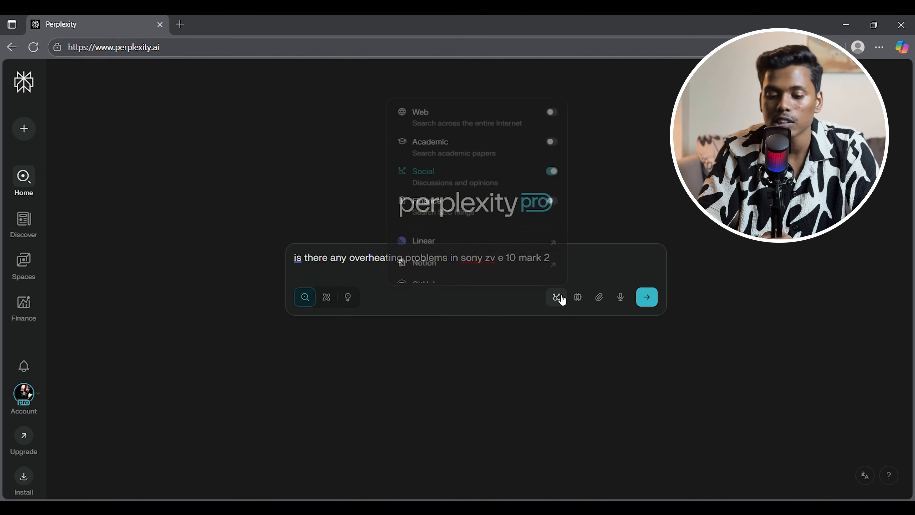
{"action": "left_click", "coordinate": [478, 296]}
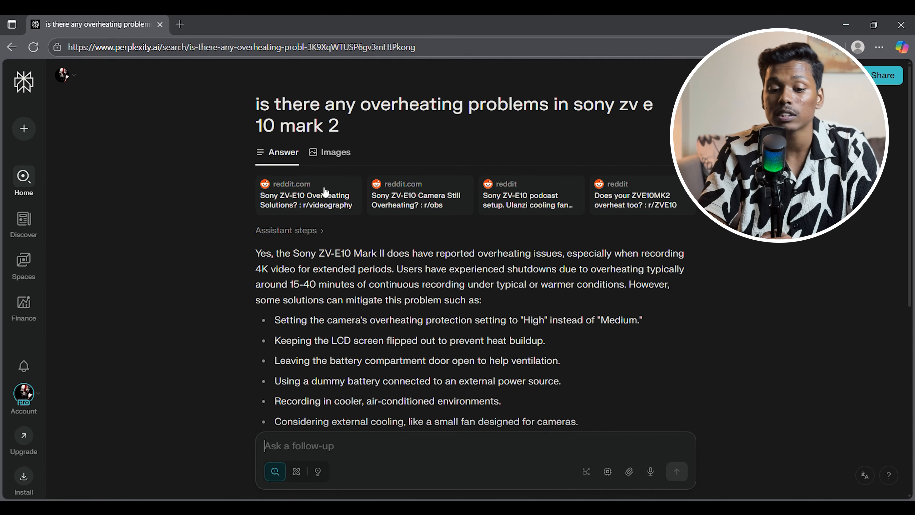
{"action": "scroll", "coordinate": [691, 230], "scroll_direction": "down", "scroll_amount": 3}
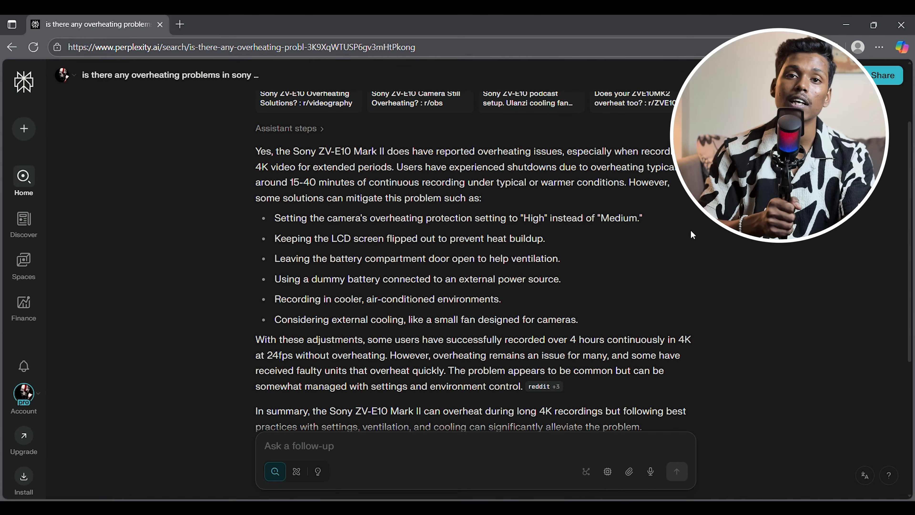
{"action": "scroll", "coordinate": [691, 231], "scroll_direction": "down", "scroll_amount": 1}
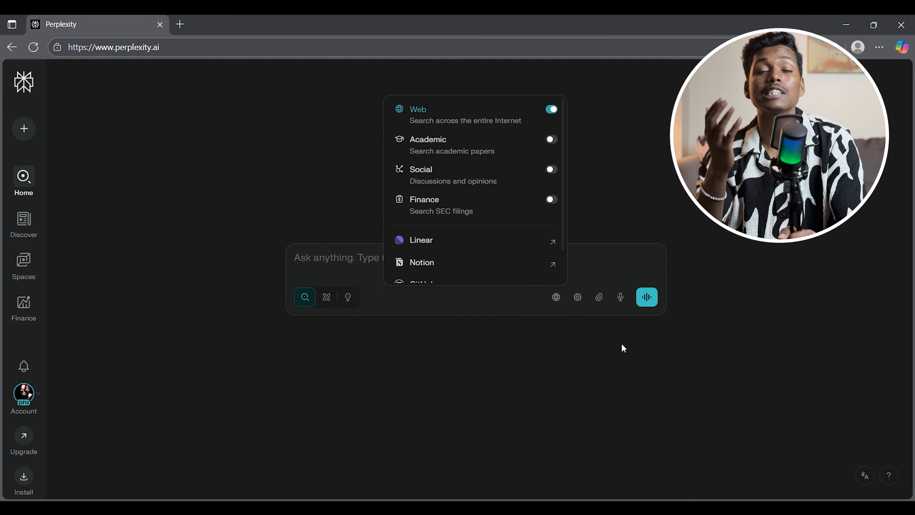
- Ask "How AI is changing job market in 2025" in Research mode and open the completed research steps
{"action": "left_click", "coordinate": [483, 204]}
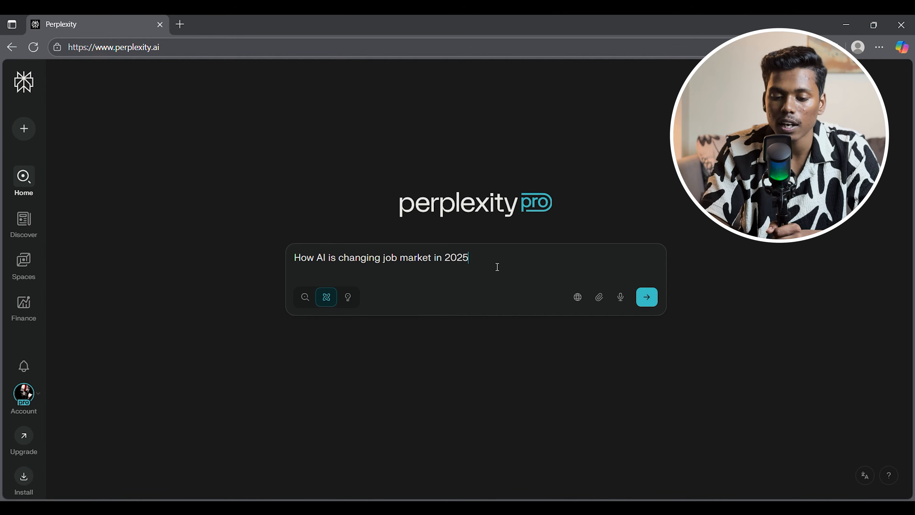
{"action": "key", "text": "Return"}
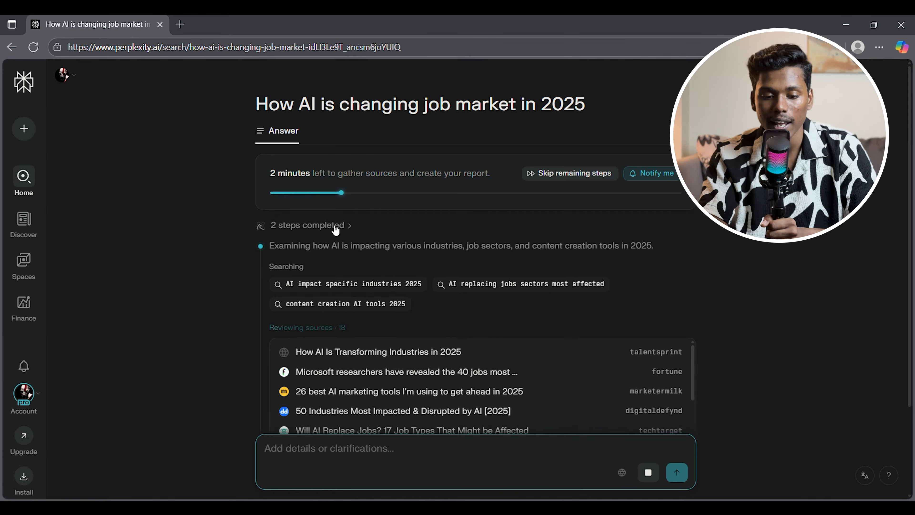
{"action": "left_click", "coordinate": [335, 227]}
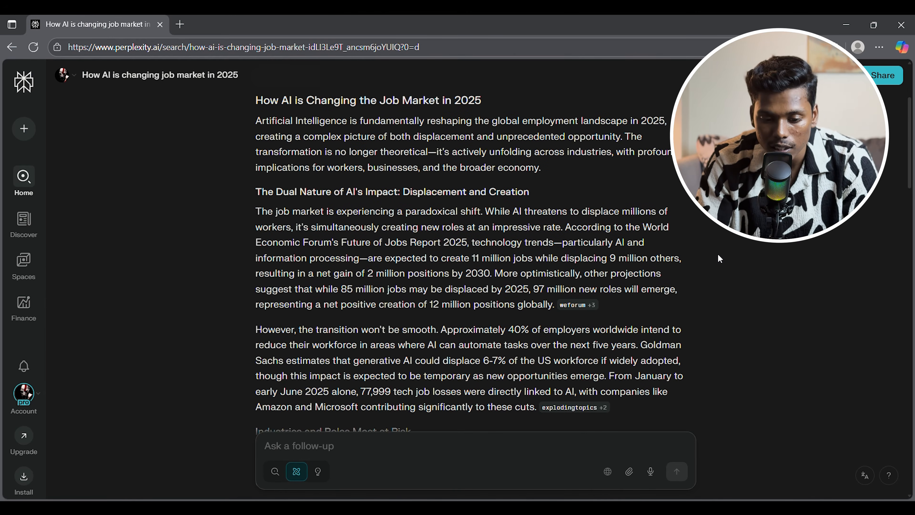
- Read through the research report on how AI is changing the job market in 2025
{"action": "scroll", "coordinate": [717, 256], "scroll_direction": "up", "scroll_amount": 1}
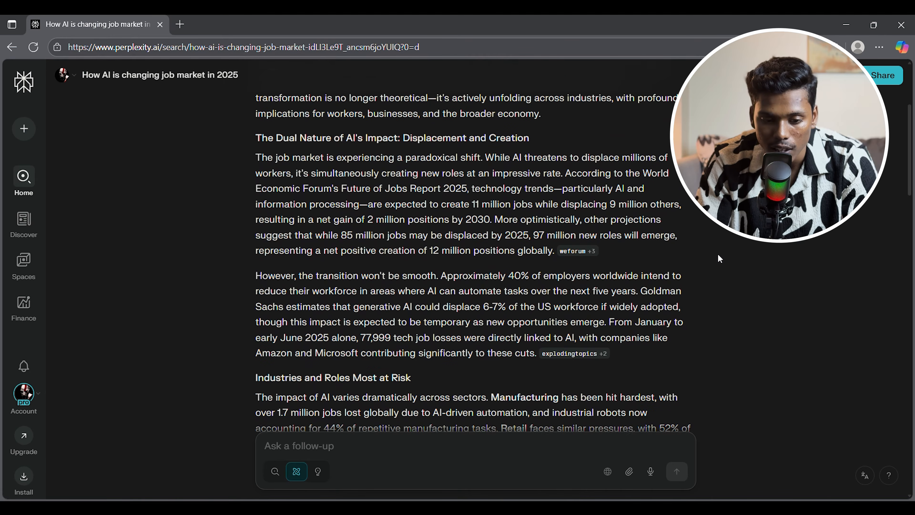
{"action": "scroll", "coordinate": [661, 233], "scroll_direction": "down", "scroll_amount": 6}
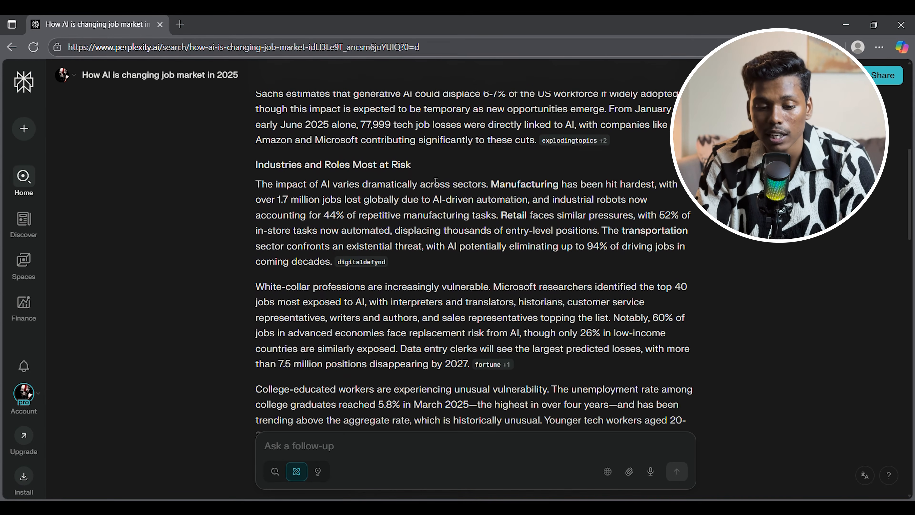
{"action": "scroll", "coordinate": [709, 295], "scroll_direction": "down", "scroll_amount": 15}
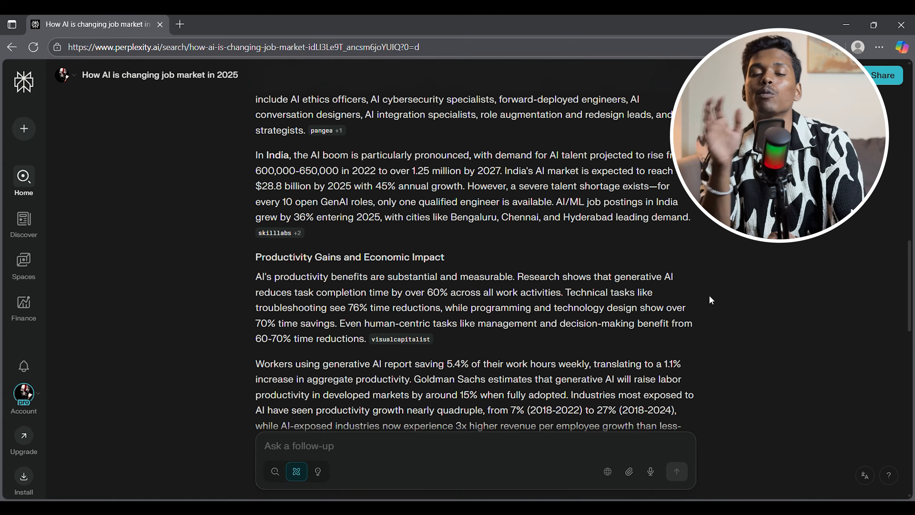
{"action": "scroll", "coordinate": [710, 297], "scroll_direction": "down", "scroll_amount": 1}
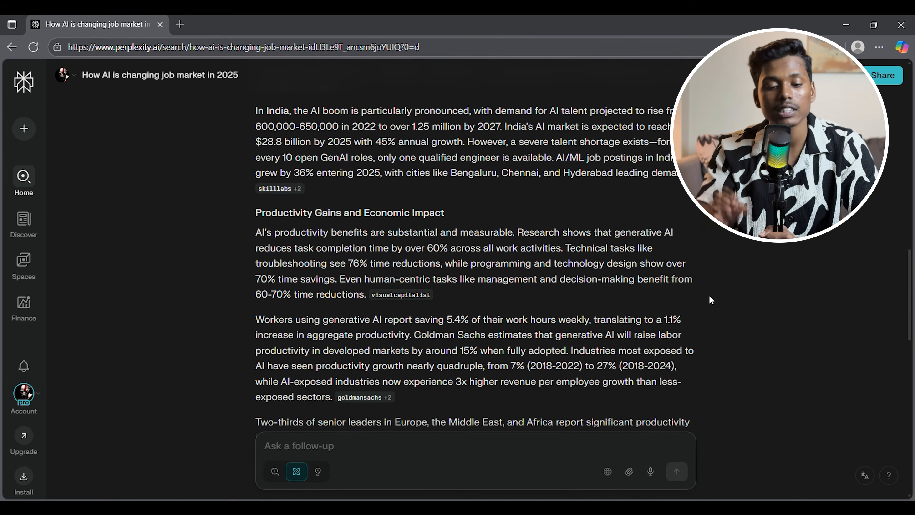
{"action": "scroll", "coordinate": [708, 295], "scroll_direction": "down", "scroll_amount": 3}
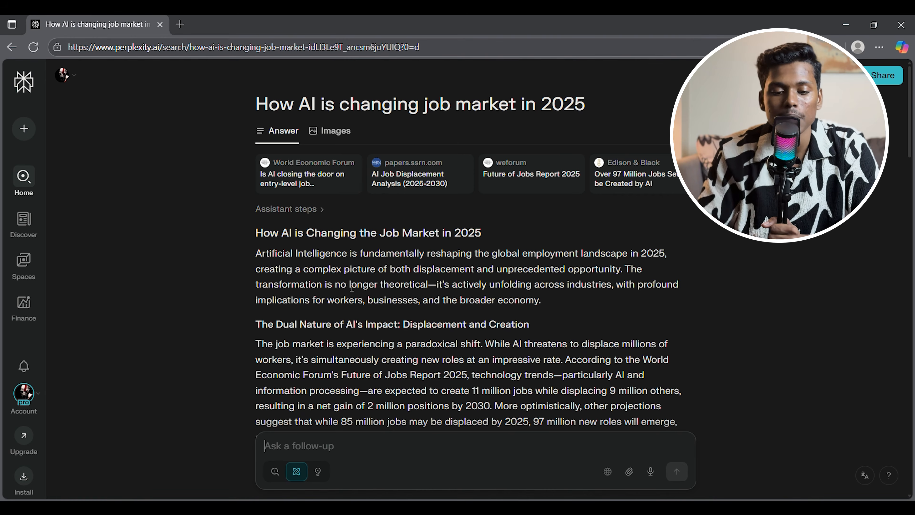
- Browse the images of the job market report and choose Illustration as the image style
{"action": "left_click", "coordinate": [333, 137]}
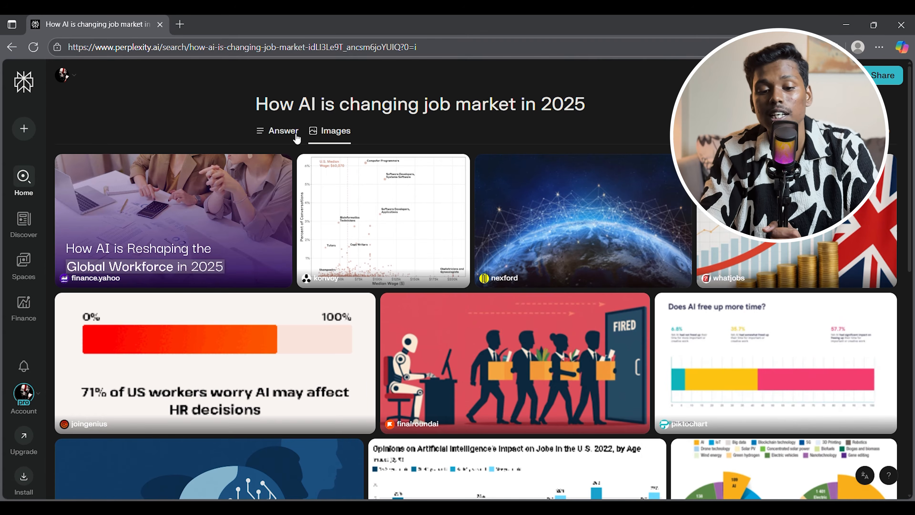
{"action": "scroll", "coordinate": [296, 138], "scroll_direction": "down", "scroll_amount": 5}
{"action": "scroll", "coordinate": [638, 237], "scroll_direction": "up", "scroll_amount": 5}
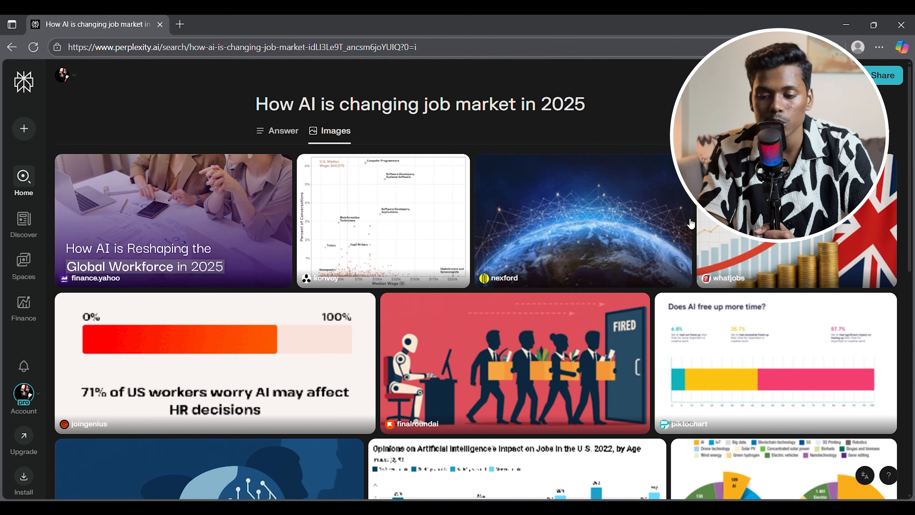
{"action": "left_click", "coordinate": [875, 131]}
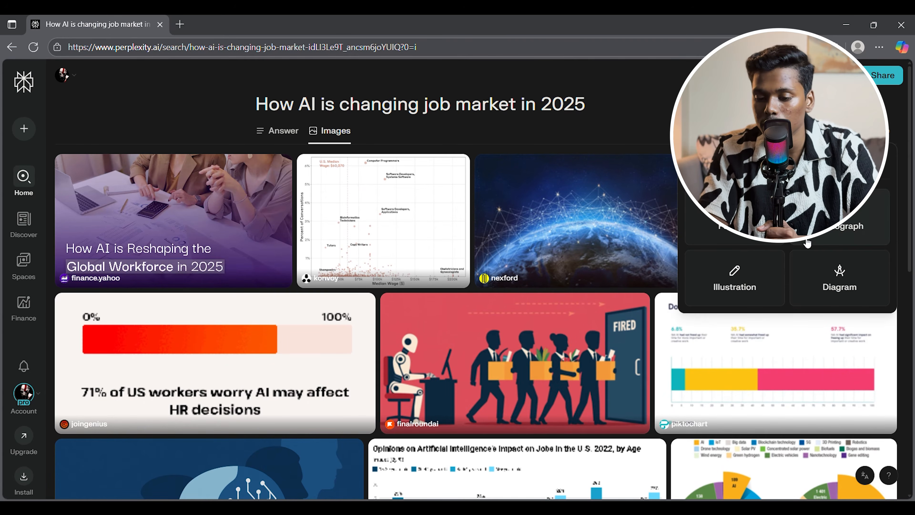
{"action": "left_click", "coordinate": [725, 303]}
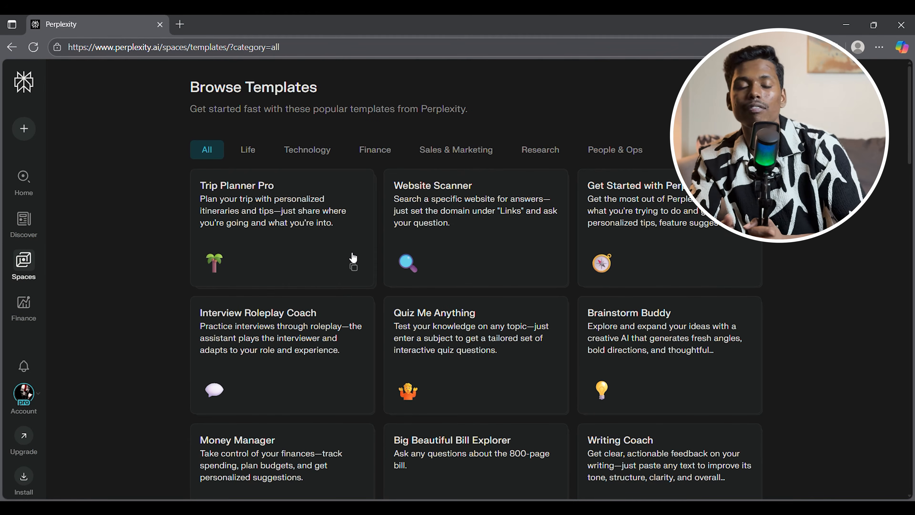
- Use the Trip Planner Pro template to request a detailed Laos itinerary with major activities for Feb 1 to Feb 7, 2026, and review the reply
{"action": "left_click", "coordinate": [278, 215]}
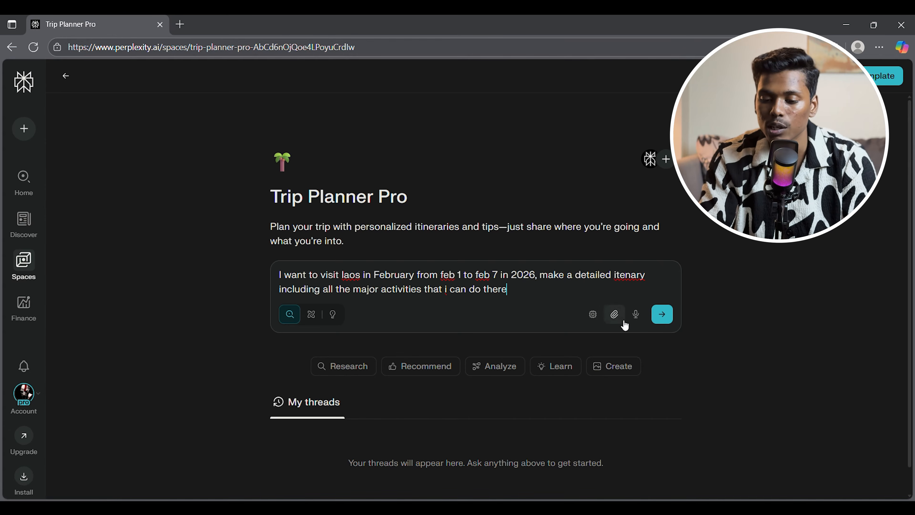
{"action": "left_click", "coordinate": [661, 314]}
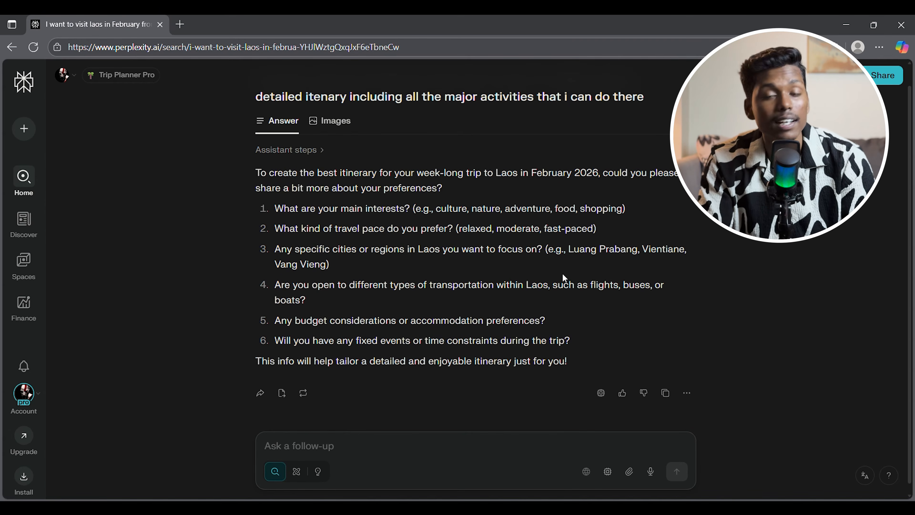
{"action": "left_click_drag", "start_coordinate": [276, 209], "coordinate": [447, 301]}
{"action": "left_click", "coordinate": [280, 275]}
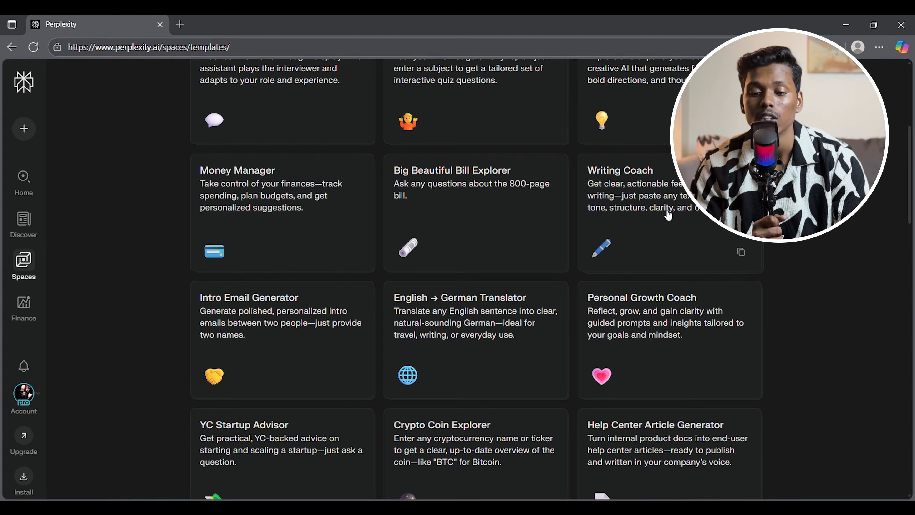
- Look over the Spaces templates and open the private Youtube Research space ready for a question
{"action": "scroll", "coordinate": [668, 215], "scroll_direction": "down", "scroll_amount": 2}
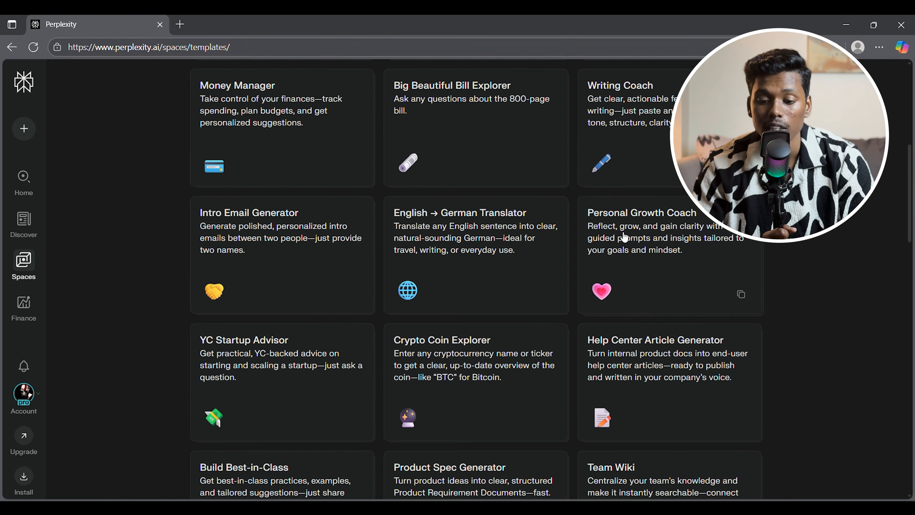
{"action": "scroll", "coordinate": [615, 245], "scroll_direction": "down", "scroll_amount": 3}
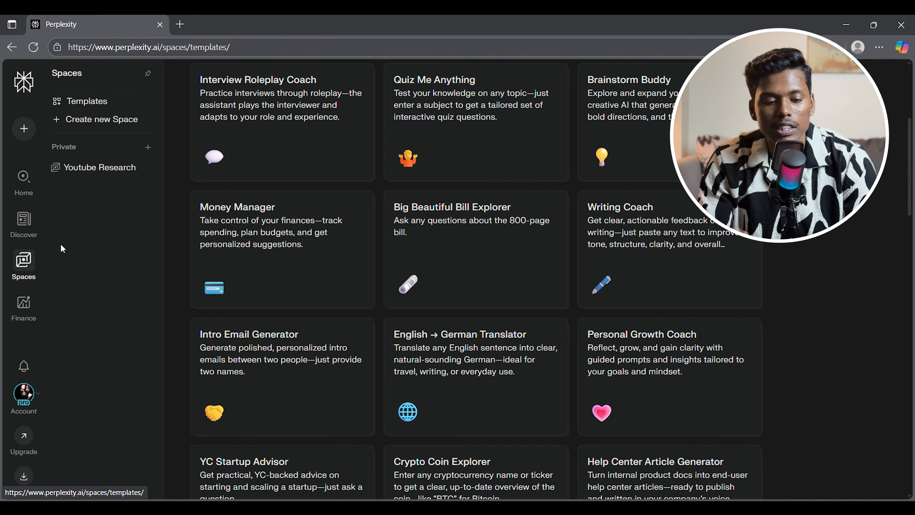
{"action": "left_click", "coordinate": [106, 168]}
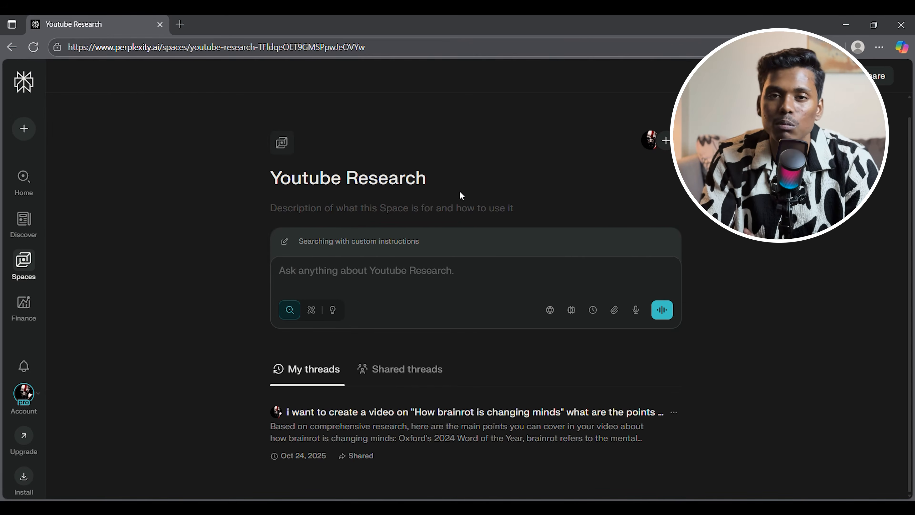
{"action": "left_click", "coordinate": [363, 269]}
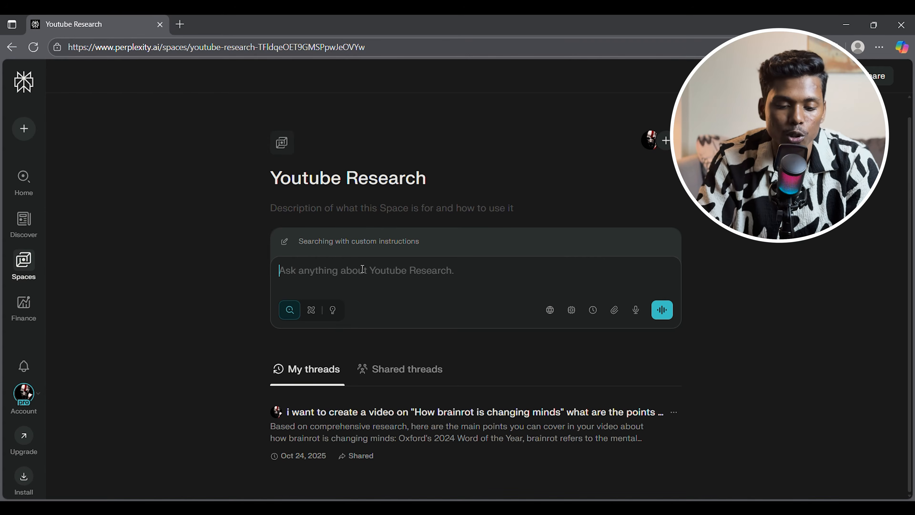
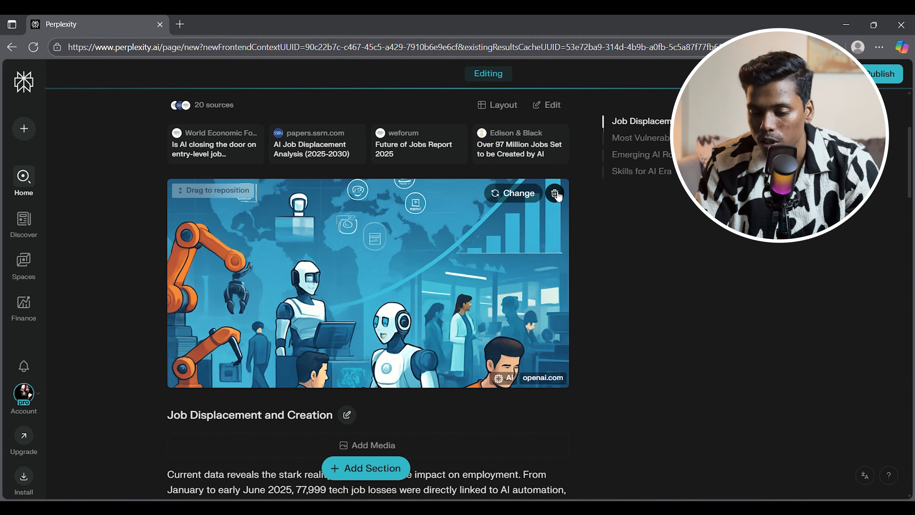
- Open the change options for the page image above the Job Displacement and Creation section
{"action": "left_click", "coordinate": [519, 195]}
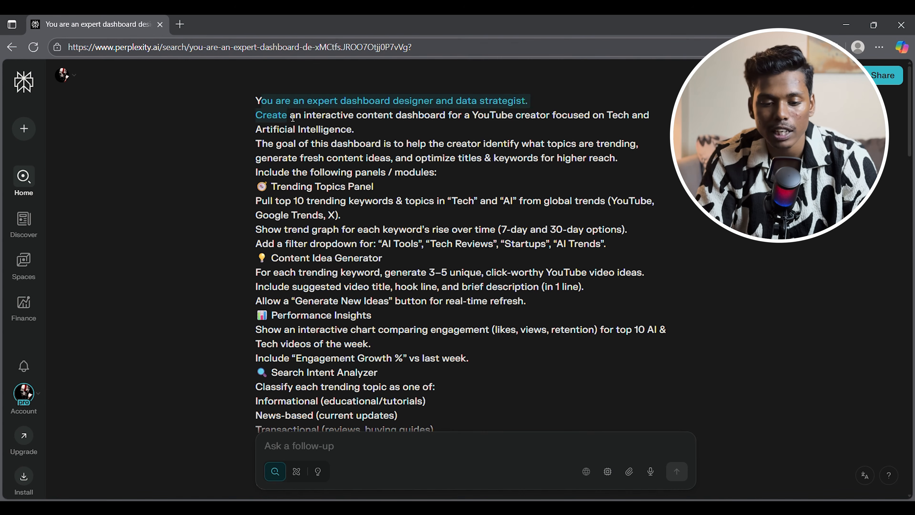
- Examine the content dashboard prompt, from its role and goal through the requested panels and design notes, down to the answer
{"action": "left_click_drag", "start_coordinate": [293, 117], "coordinate": [373, 202]}
{"action": "left_click", "coordinate": [528, 282]}
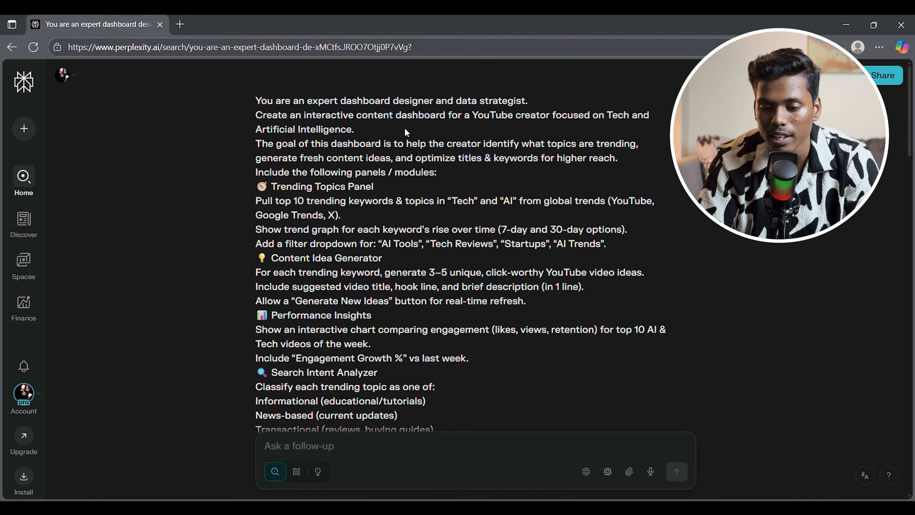
{"action": "scroll", "coordinate": [434, 239], "scroll_direction": "down", "scroll_amount": 1}
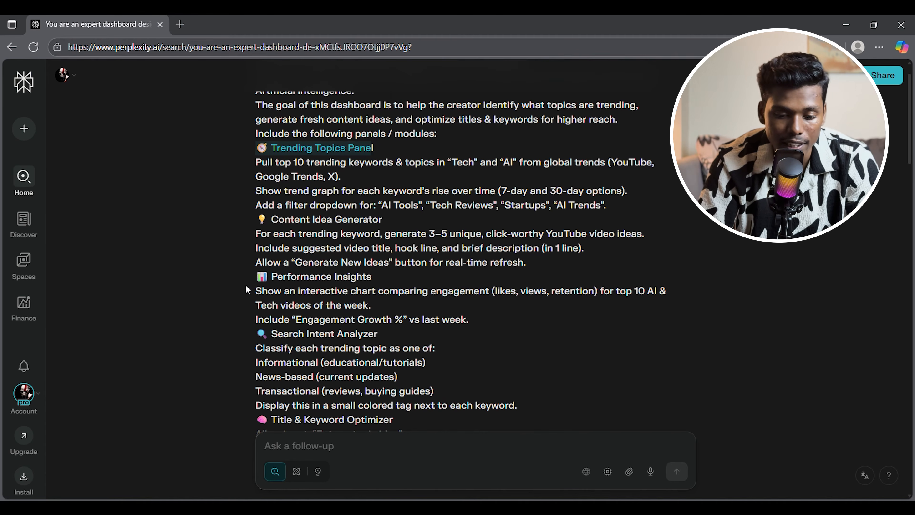
{"action": "left_click_drag", "start_coordinate": [318, 281], "coordinate": [255, 102]}
{"action": "left_click", "coordinate": [717, 297]}
{"action": "scroll", "coordinate": [717, 297], "scroll_direction": "down", "scroll_amount": 8}
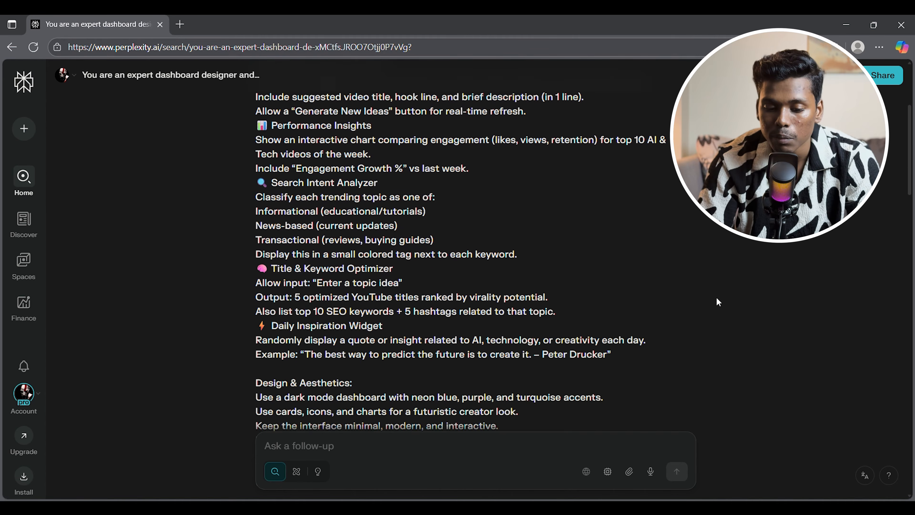
{"action": "scroll", "coordinate": [718, 302], "scroll_direction": "down", "scroll_amount": 4}
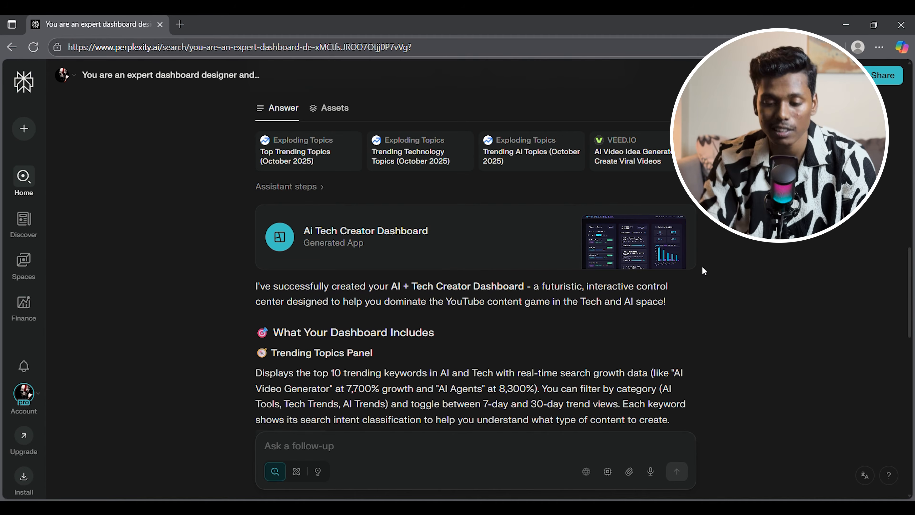
- Open the generated Ai Tech Creator Dashboard app from the answer in its own full view
{"action": "left_click", "coordinate": [500, 228]}
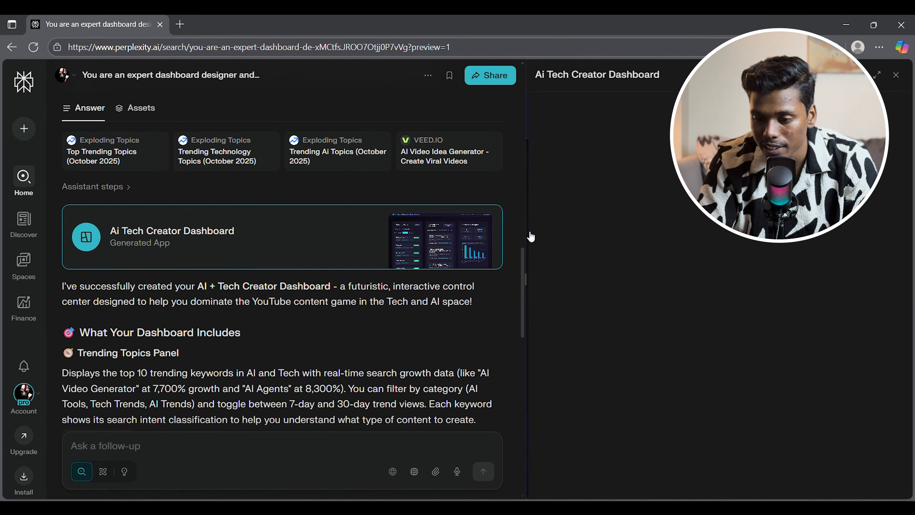
{"action": "left_click", "coordinate": [877, 76]}
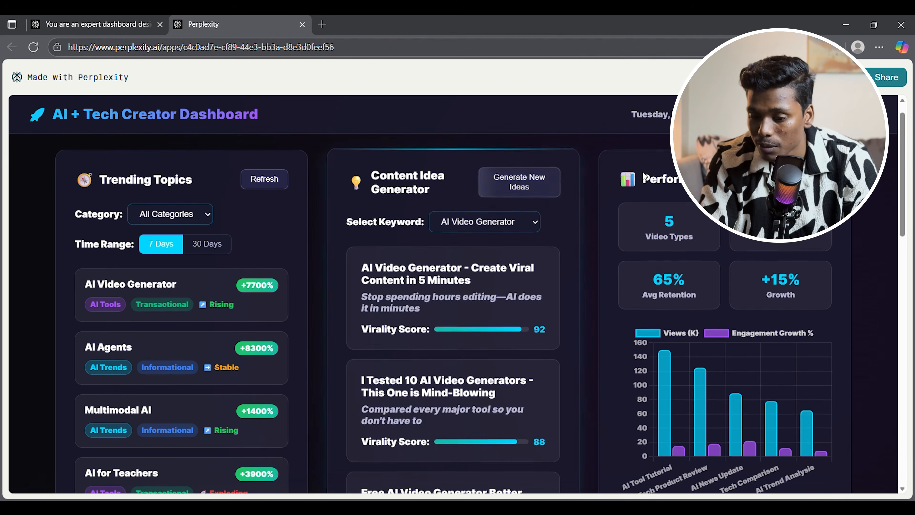
- Examine the category filter options and the listed topics in the dashboard's Trending Topics panel
{"action": "scroll", "coordinate": [165, 216], "scroll_direction": "down", "scroll_amount": 1}
{"action": "left_click", "coordinate": [166, 185]}
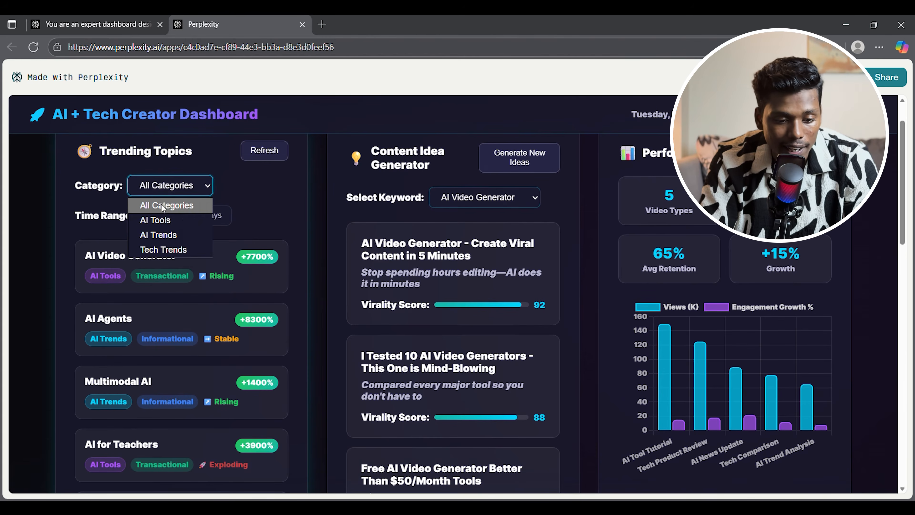
{"action": "left_click", "coordinate": [166, 236]}
{"action": "scroll", "coordinate": [185, 284], "scroll_direction": "down", "scroll_amount": 1}
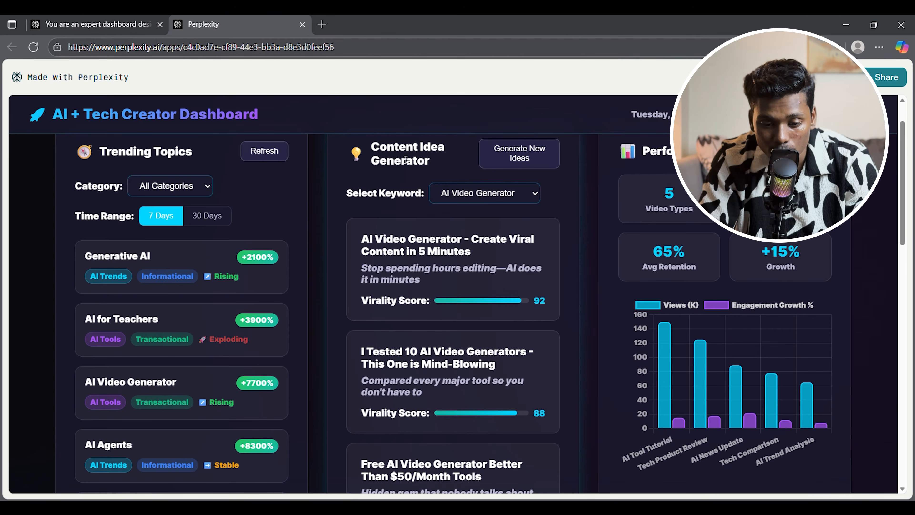
- Examine the dashboard's Content Idea Generator ideas and virality scores, down to the Search Intent Analyzer and Title & Keyword Optimizer panels
{"action": "scroll", "coordinate": [392, 206], "scroll_direction": "down", "scroll_amount": 1}
{"action": "left_click_drag", "start_coordinate": [359, 220], "coordinate": [488, 254]}
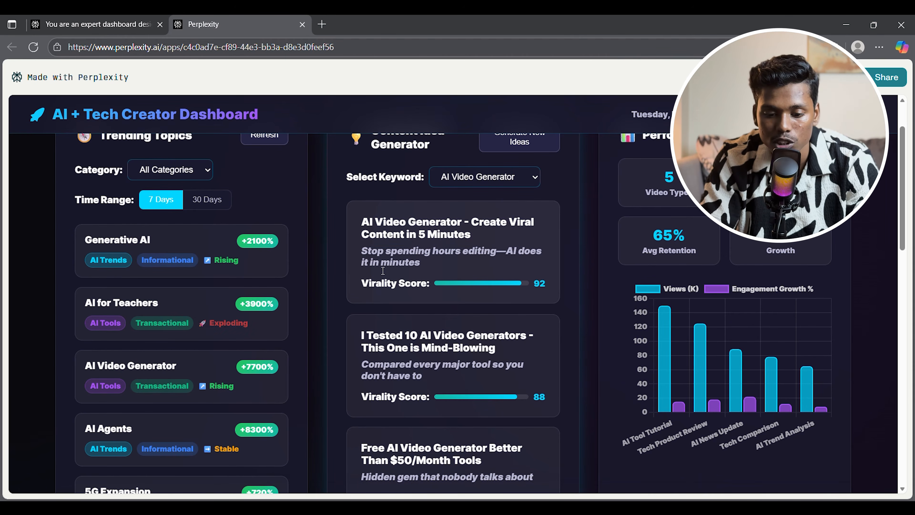
{"action": "left_click_drag", "start_coordinate": [371, 288], "coordinate": [481, 286]}
{"action": "scroll", "coordinate": [357, 280], "scroll_direction": "down", "scroll_amount": 3}
{"action": "left_click_drag", "start_coordinate": [358, 280], "coordinate": [469, 298]}
{"action": "scroll", "coordinate": [468, 298], "scroll_direction": "down", "scroll_amount": 2}
{"action": "left_click_drag", "start_coordinate": [350, 304], "coordinate": [417, 306]}
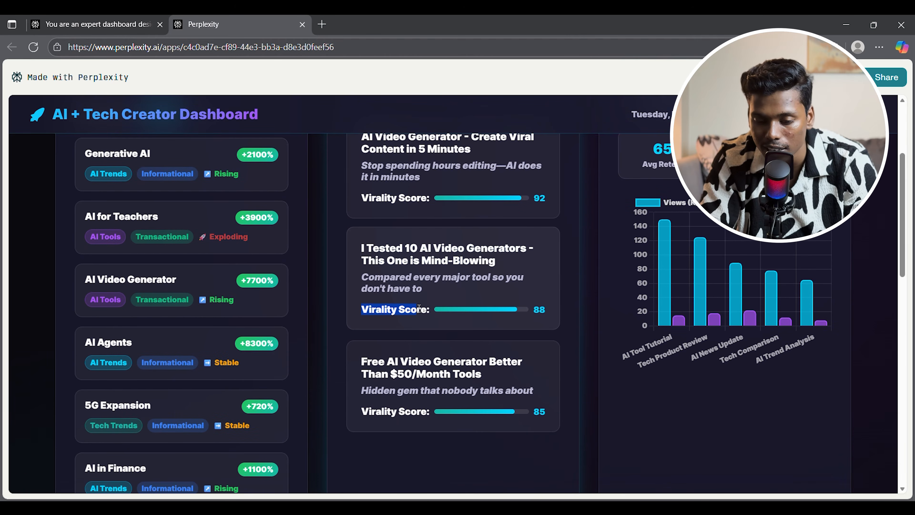
{"action": "scroll", "coordinate": [417, 307], "scroll_direction": "down", "scroll_amount": 3}
{"action": "scroll", "coordinate": [417, 307], "scroll_direction": "up", "scroll_amount": 6}
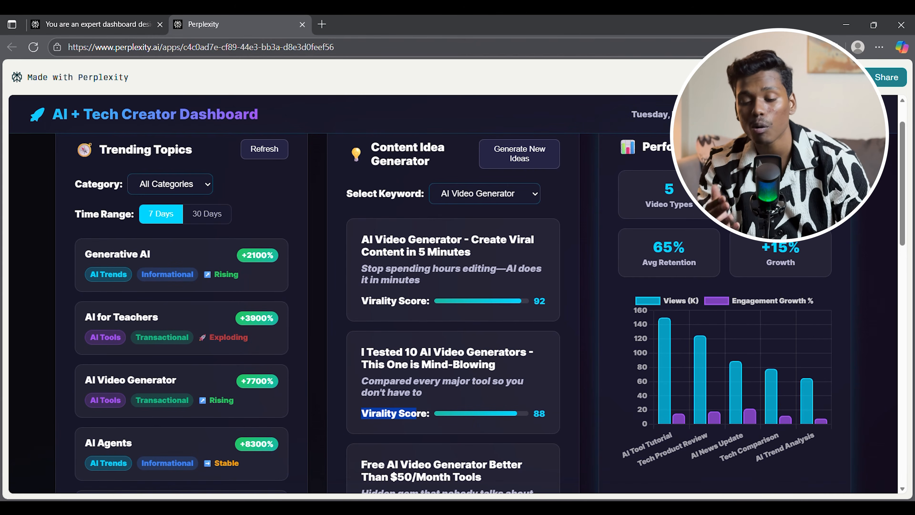
{"action": "scroll", "coordinate": [573, 278], "scroll_direction": "down", "scroll_amount": 10}
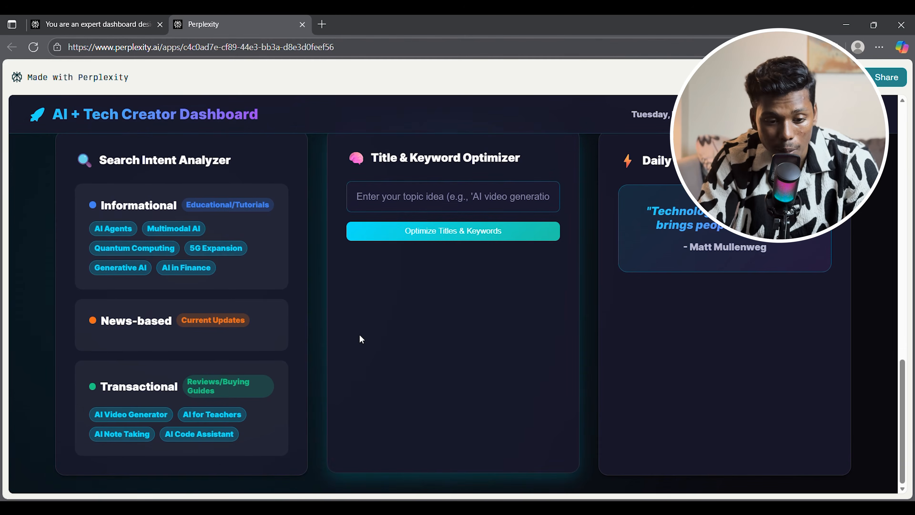
{"action": "scroll", "coordinate": [415, 209], "scroll_direction": "up", "scroll_amount": 1}
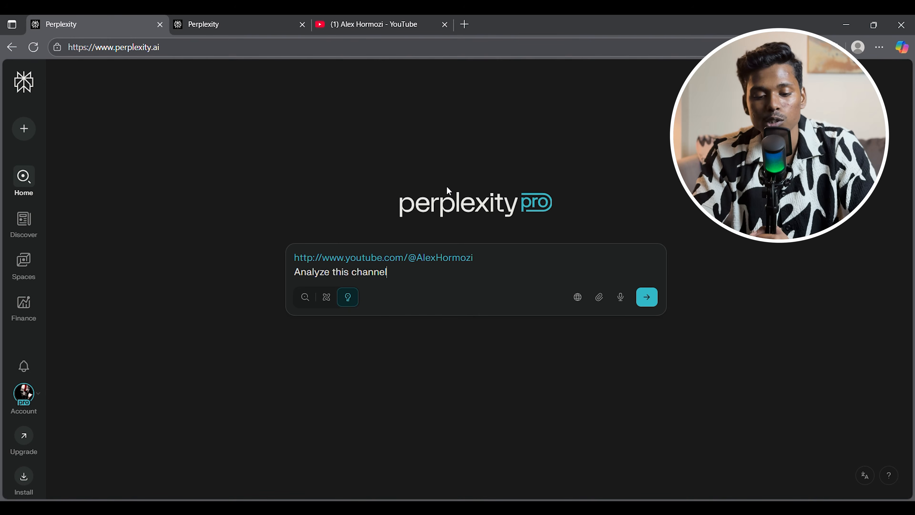
{"action": "left_click", "coordinate": [485, 262]}
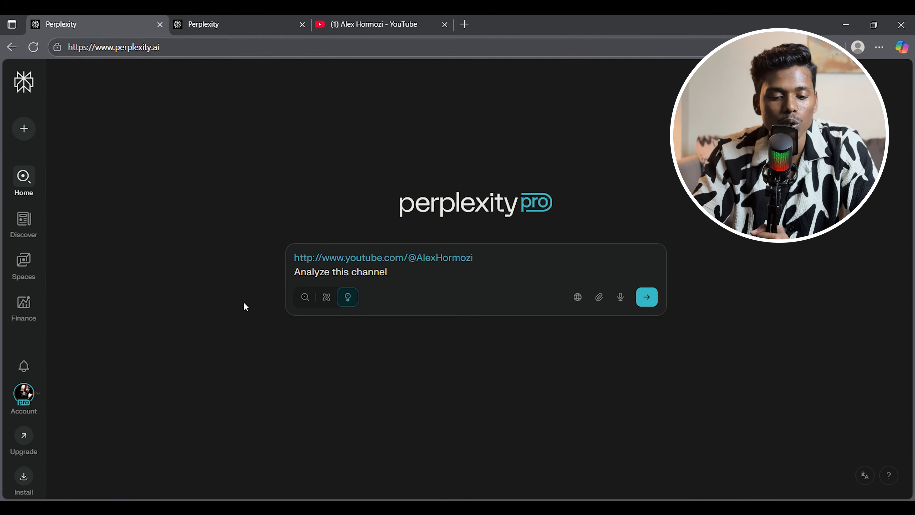
{"action": "mouse_move", "coordinate": [348, 304]}
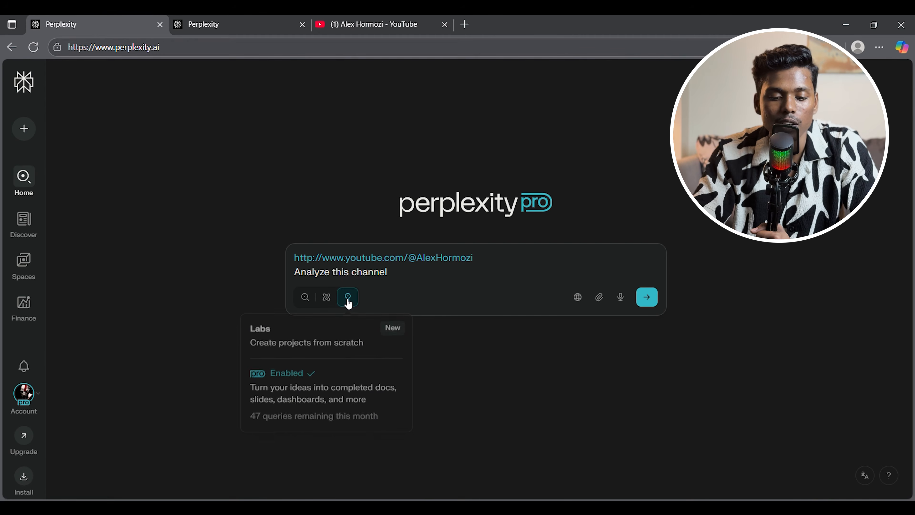
{"action": "left_click", "coordinate": [643, 305]}
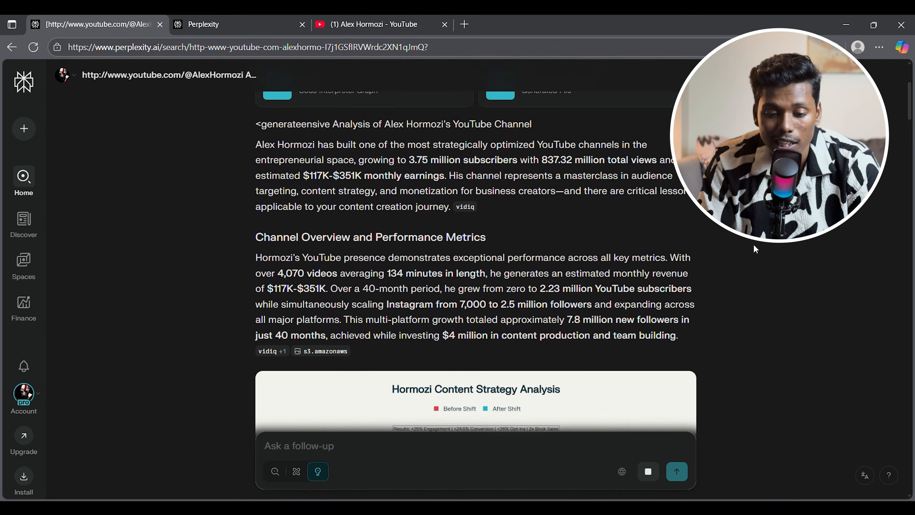
- Examine the channel analysis answer, from the Hormozi Content Strategy Analysis chart through the Retain Phase and Reward Phase sections
{"action": "scroll", "coordinate": [756, 249], "scroll_direction": "down", "scroll_amount": 6}
{"action": "scroll", "coordinate": [754, 246], "scroll_direction": "down", "scroll_amount": 2}
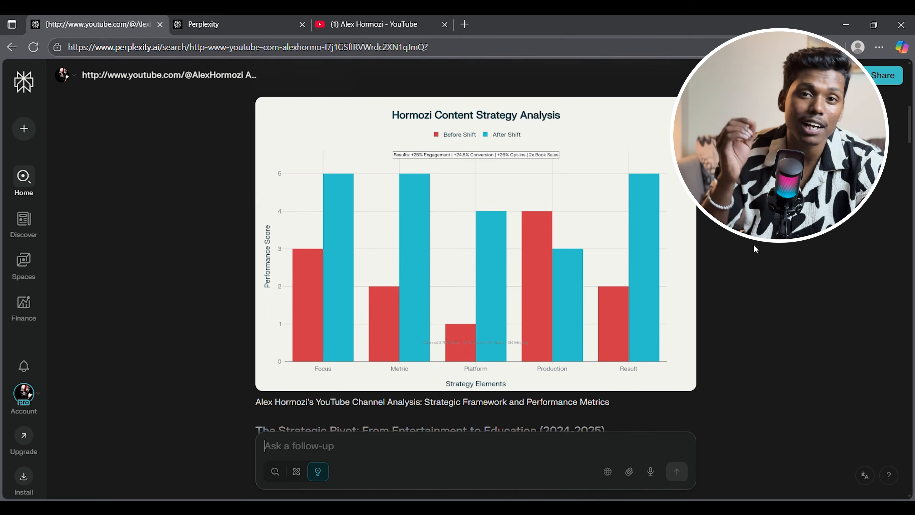
{"action": "scroll", "coordinate": [753, 245], "scroll_direction": "down", "scroll_amount": 1}
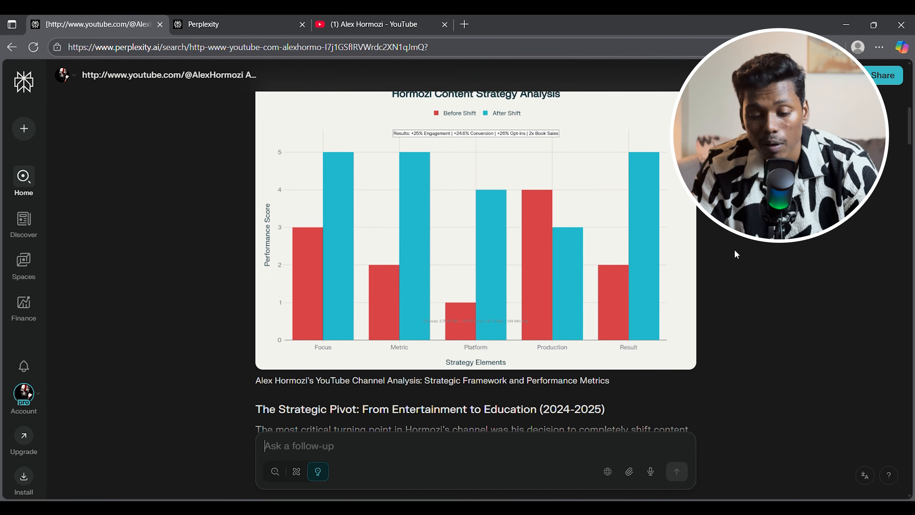
{"action": "scroll", "coordinate": [752, 259], "scroll_direction": "down", "scroll_amount": 11}
{"action": "scroll", "coordinate": [752, 260], "scroll_direction": "up", "scroll_amount": 6}
{"action": "scroll", "coordinate": [753, 260], "scroll_direction": "down", "scroll_amount": 15}
{"action": "scroll", "coordinate": [753, 260], "scroll_direction": "down", "scroll_amount": 3}
{"action": "scroll", "coordinate": [753, 260], "scroll_direction": "down", "scroll_amount": 1}
{"action": "scroll", "coordinate": [753, 260], "scroll_direction": "down", "scroll_amount": 3}
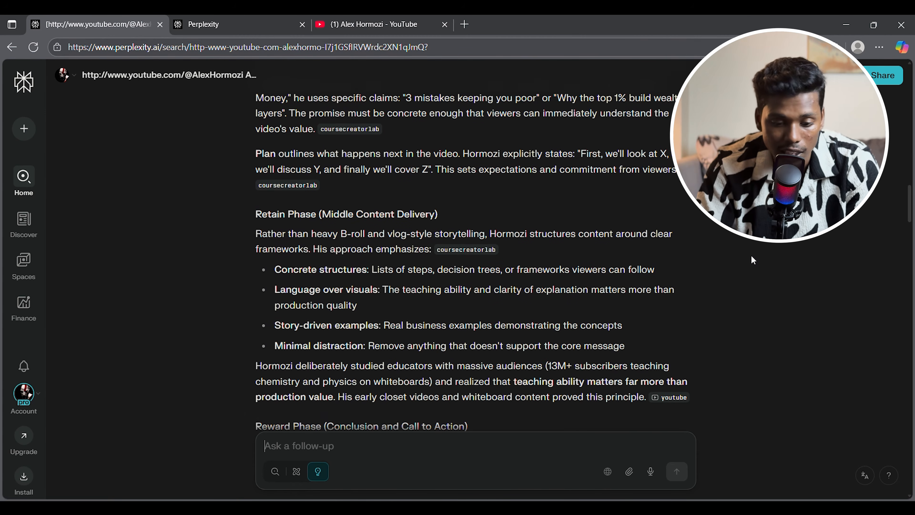
{"action": "scroll", "coordinate": [752, 260], "scroll_direction": "up", "scroll_amount": 4}
{"action": "scroll", "coordinate": [753, 259], "scroll_direction": "down", "scroll_amount": 5}
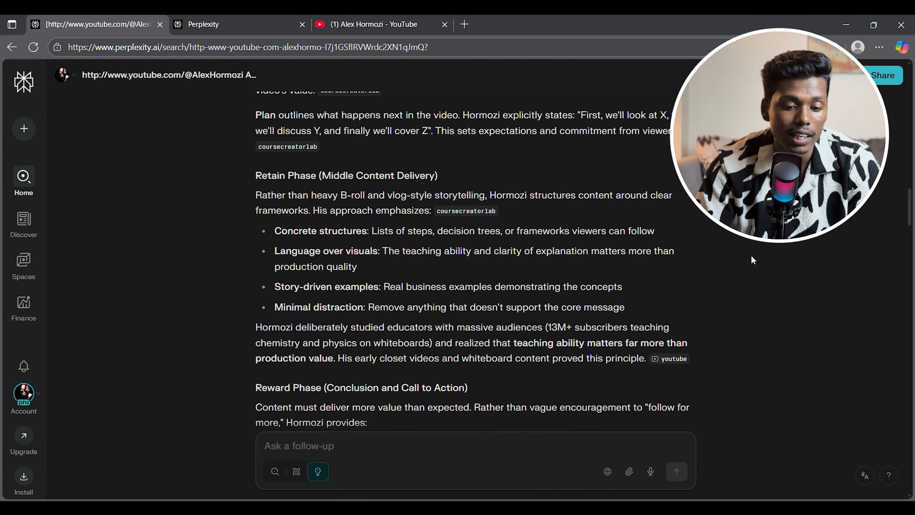
{"action": "scroll", "coordinate": [753, 259], "scroll_direction": "down", "scroll_amount": 2}
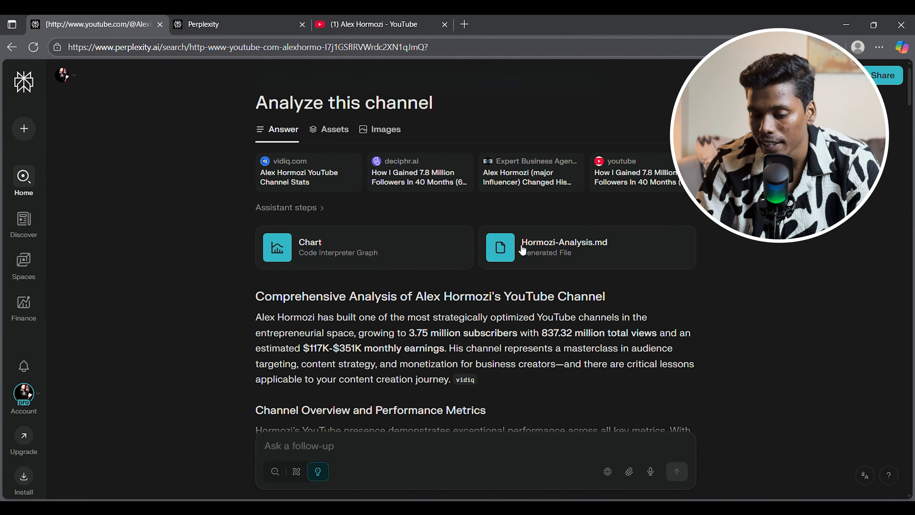
- Open the generated file Hormozi-Analysis.md and read from its strategic shift table to the content strategy framework
{"action": "left_click", "coordinate": [588, 259]}
{"action": "scroll", "coordinate": [855, 308], "scroll_direction": "down", "scroll_amount": 4}
{"action": "scroll", "coordinate": [857, 313], "scroll_direction": "down", "scroll_amount": 1}
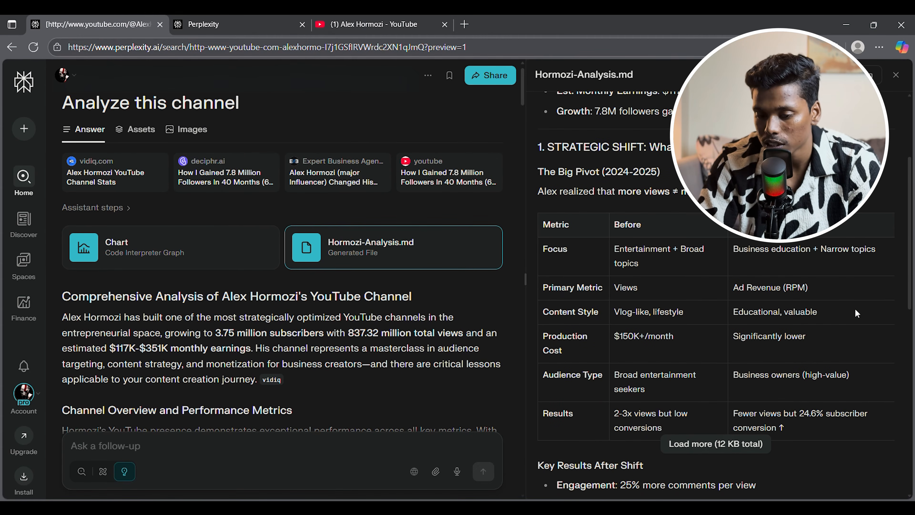
{"action": "scroll", "coordinate": [676, 176], "scroll_direction": "down", "scroll_amount": 7}
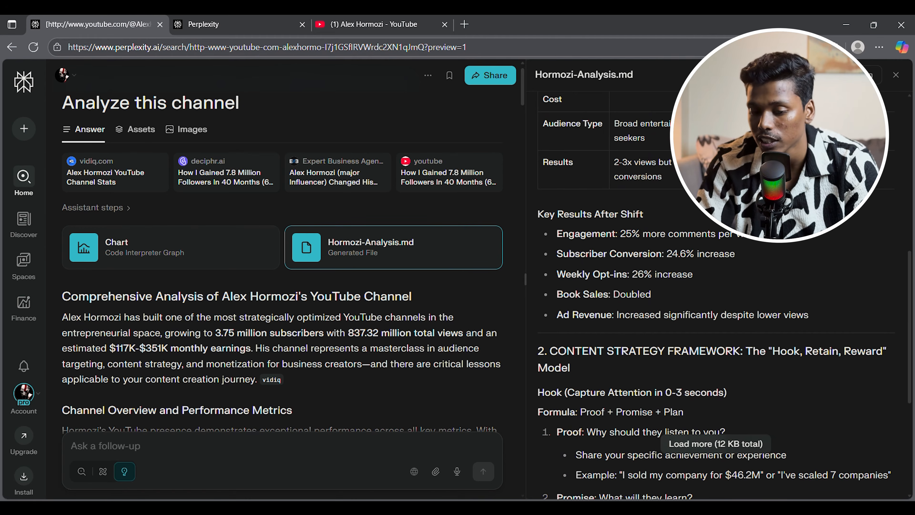
{"action": "scroll", "coordinate": [658, 206], "scroll_direction": "down", "scroll_amount": 4}
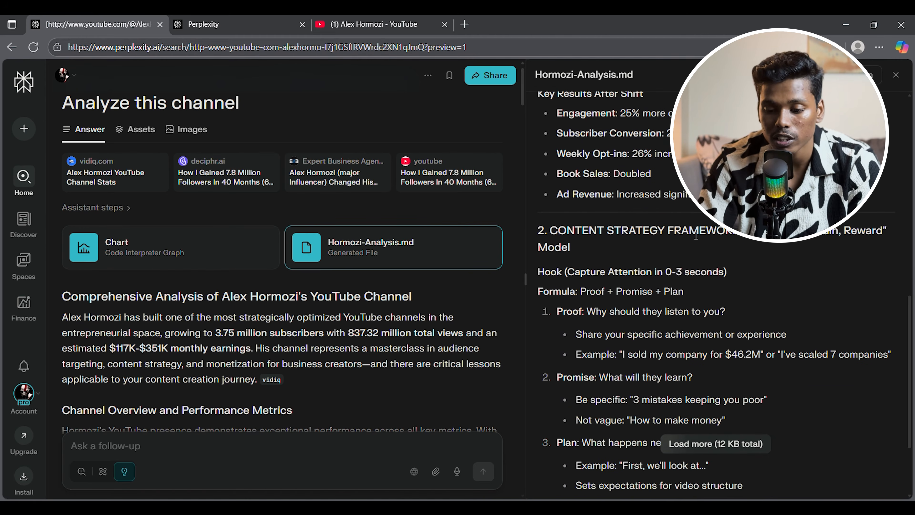